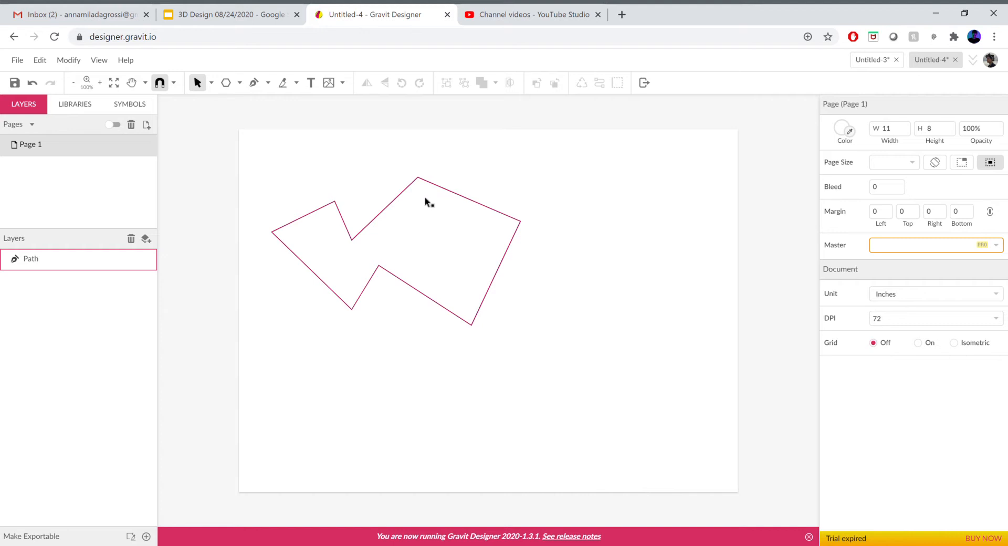
Step: Move the angular path slightly up and left to X 0.4722, Y 0.7361 in, and keep it selected
drag(393, 202, 383, 187)
click(552, 197)
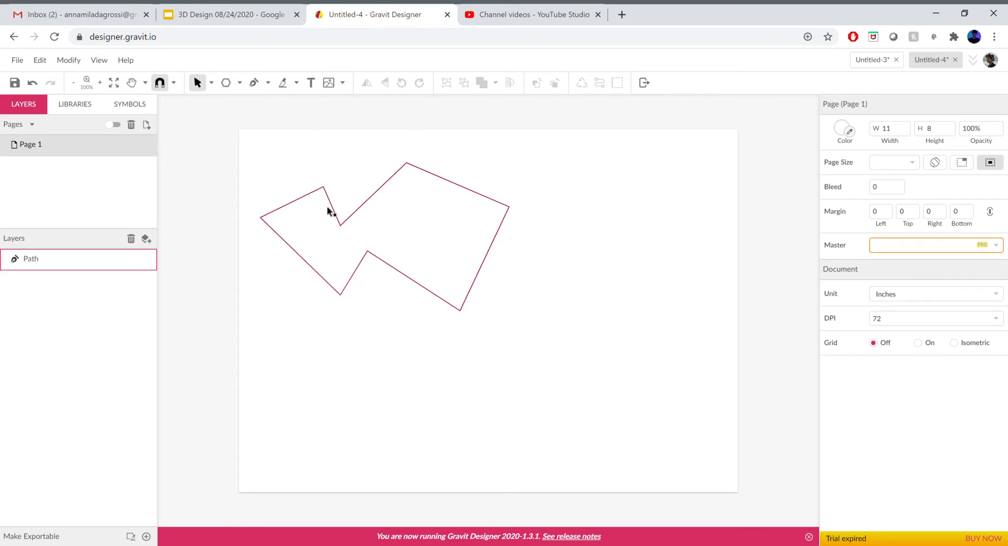
click(375, 256)
click(571, 246)
click(329, 224)
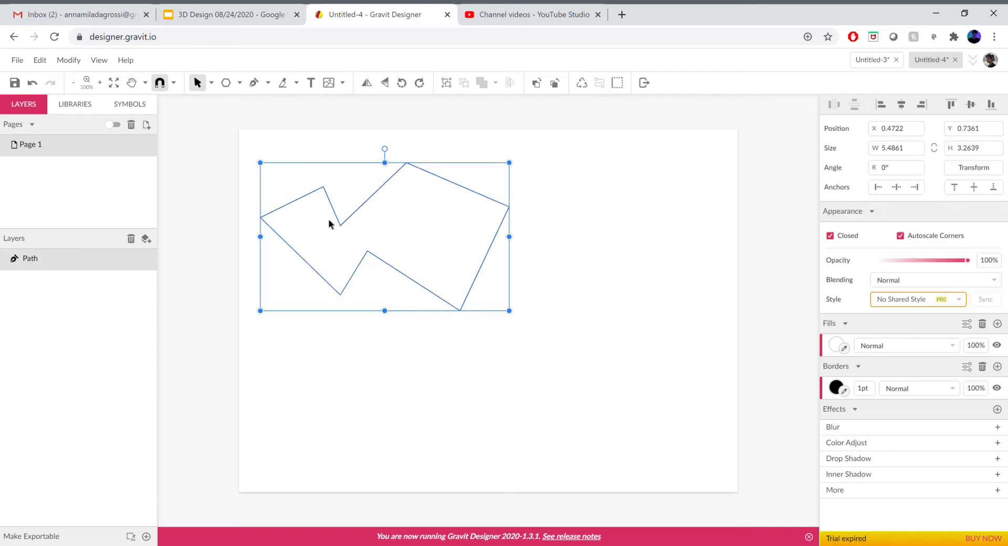
Step: Draw an ellipse about 1.58 by 0.63 in inside the right part of the path and position it near the centre there
click(226, 84)
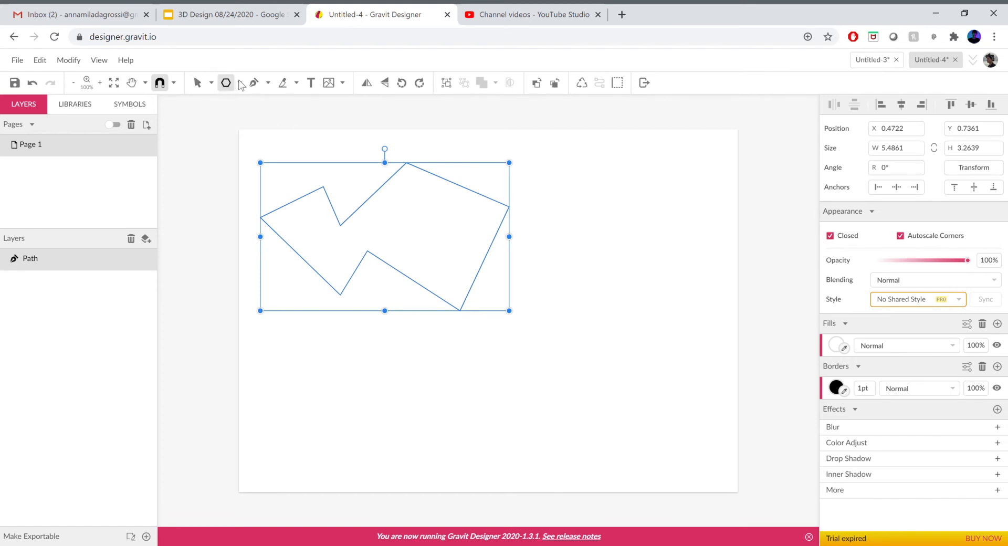
click(239, 83)
click(266, 136)
click(459, 210)
drag(393, 239, 388, 240)
click(584, 257)
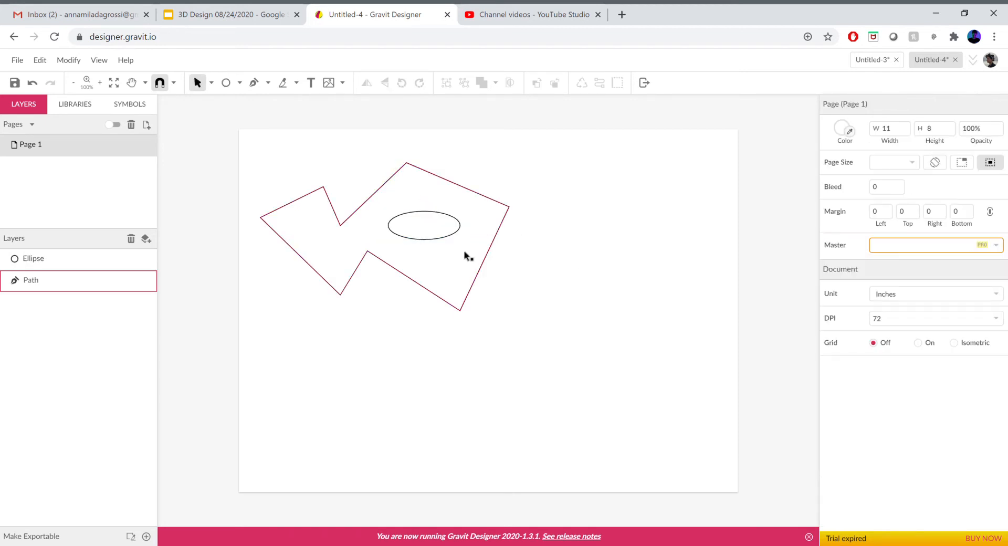
drag(439, 238, 449, 235)
click(598, 279)
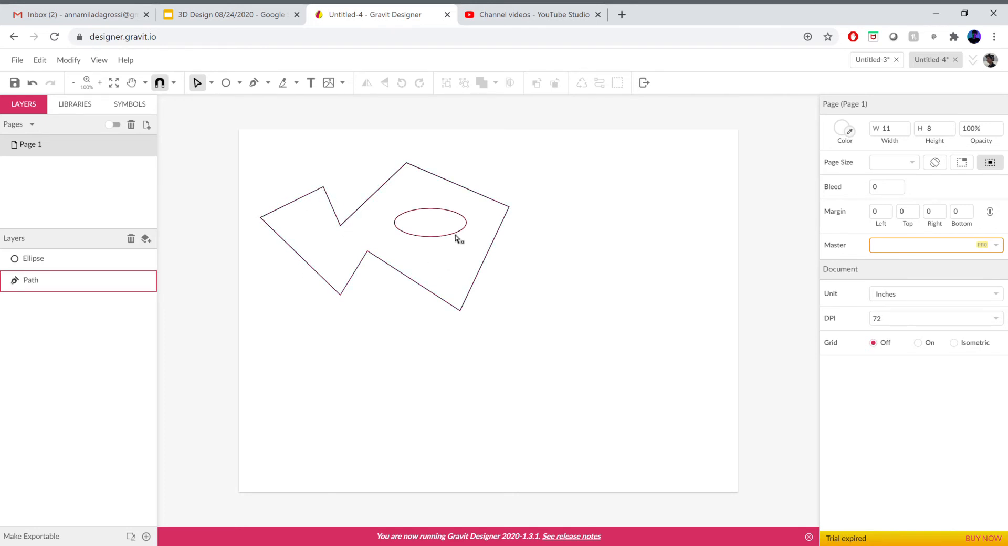
Step: Set the ellipse's border opacity to 0% and its fill colour to black #000000
click(432, 217)
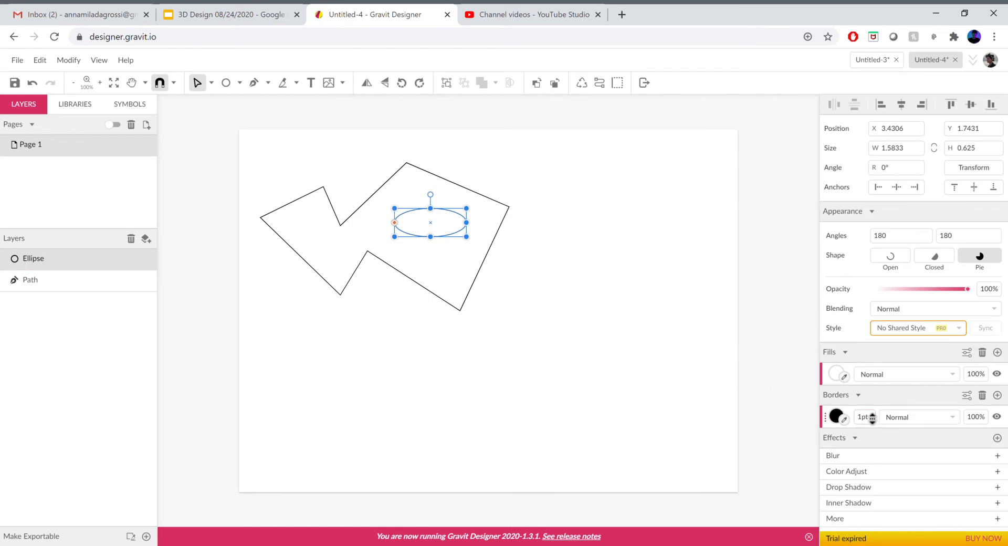
click(982, 418)
text(0)
key(Return)
click(836, 375)
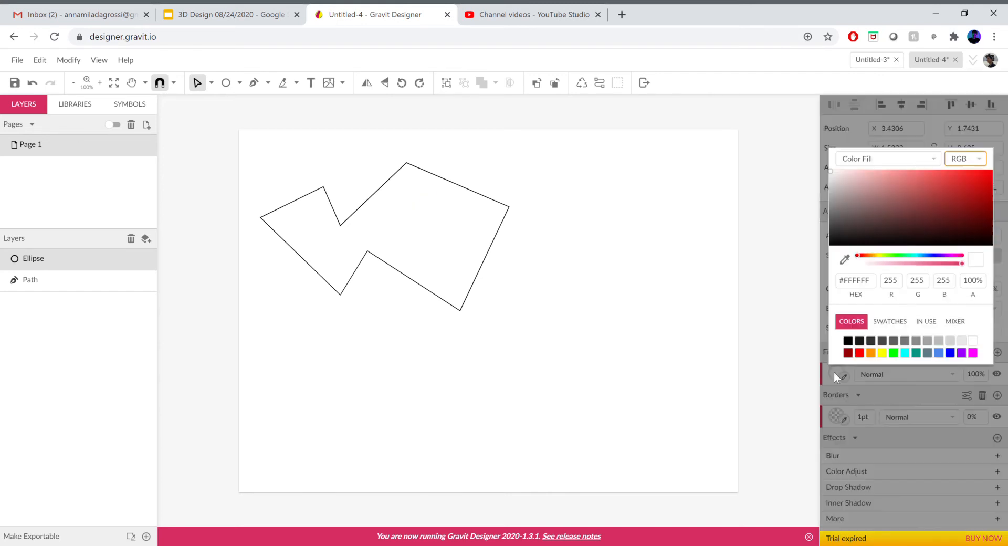
click(850, 341)
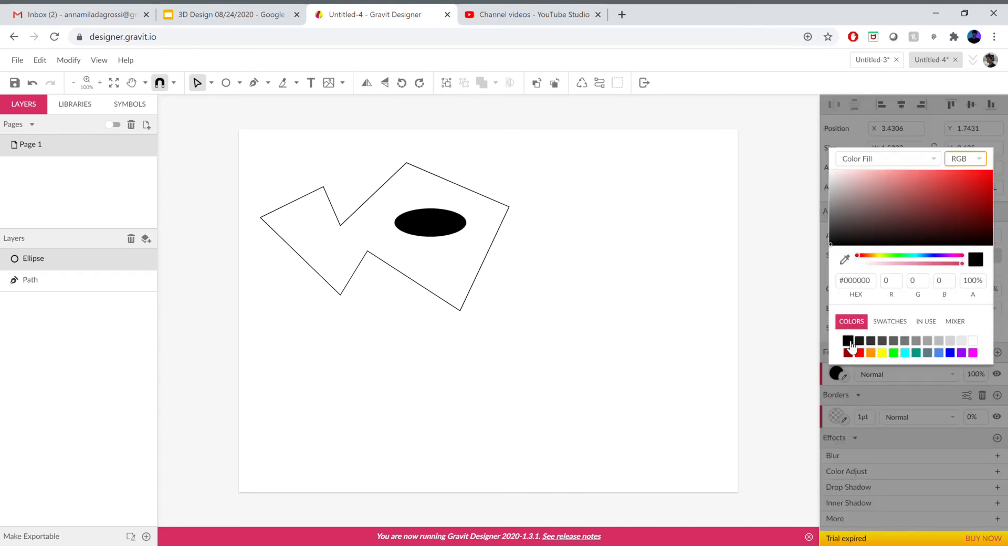
click(785, 369)
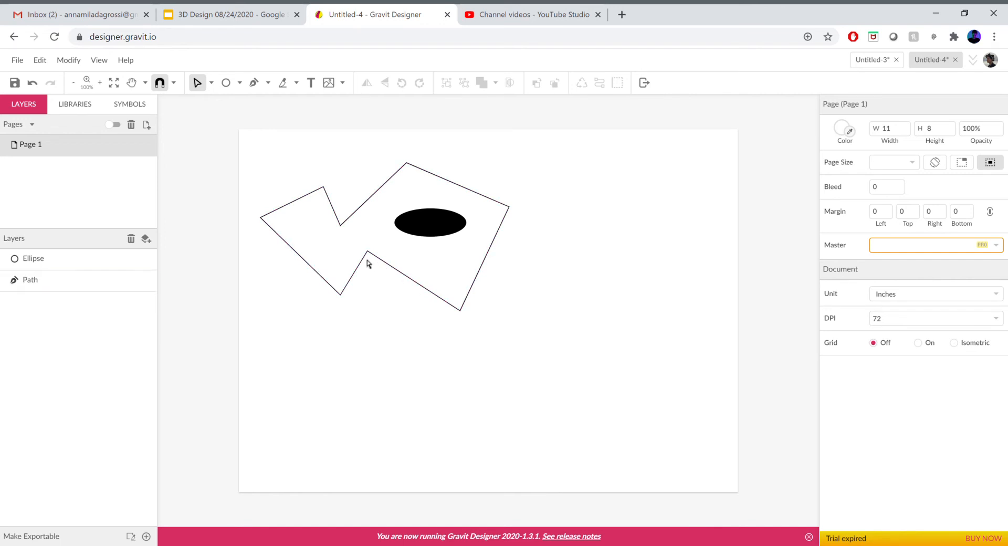
Step: Move the black ellipse slightly left to about X 3.29 in, keeping its vertical position
click(427, 225)
drag(427, 226, 420, 226)
click(566, 259)
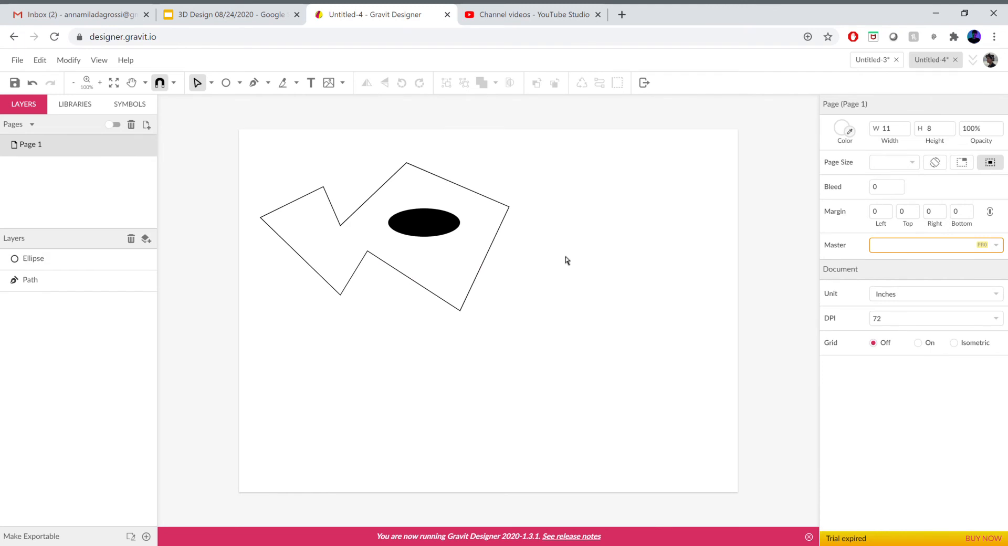
Step: Try red and gray as the ellipse's fill, and settle on near-black #171717
click(239, 83)
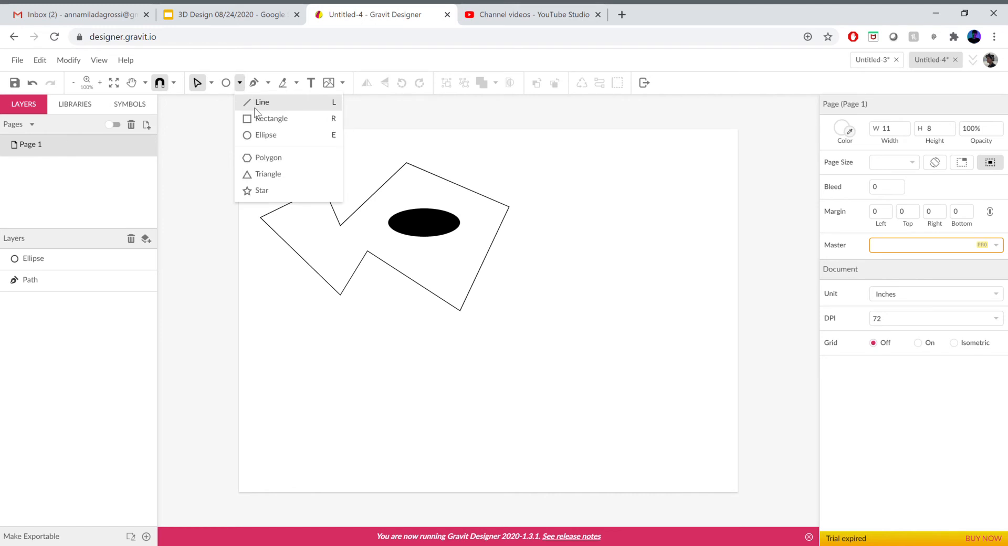
click(431, 213)
click(431, 213)
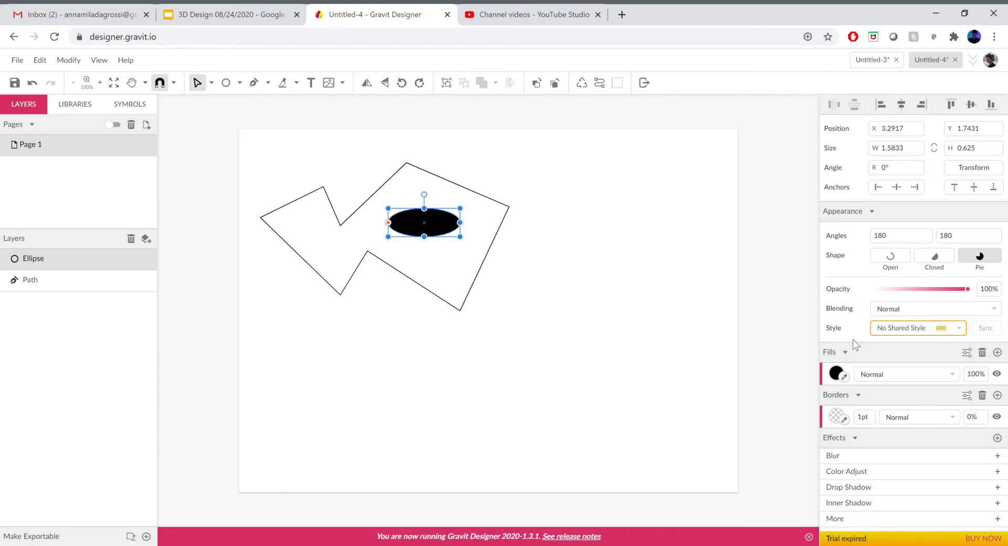
click(836, 373)
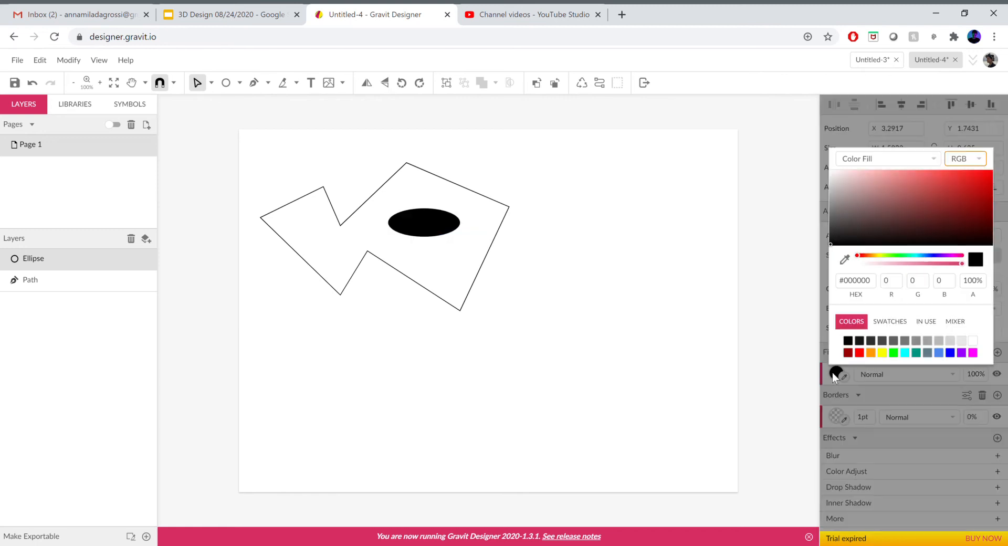
click(860, 354)
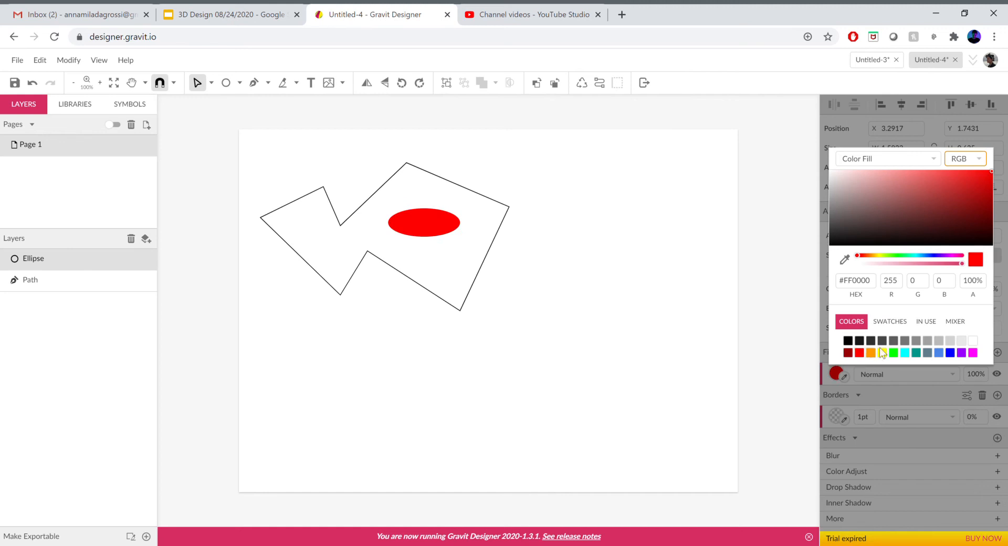
click(882, 341)
click(861, 342)
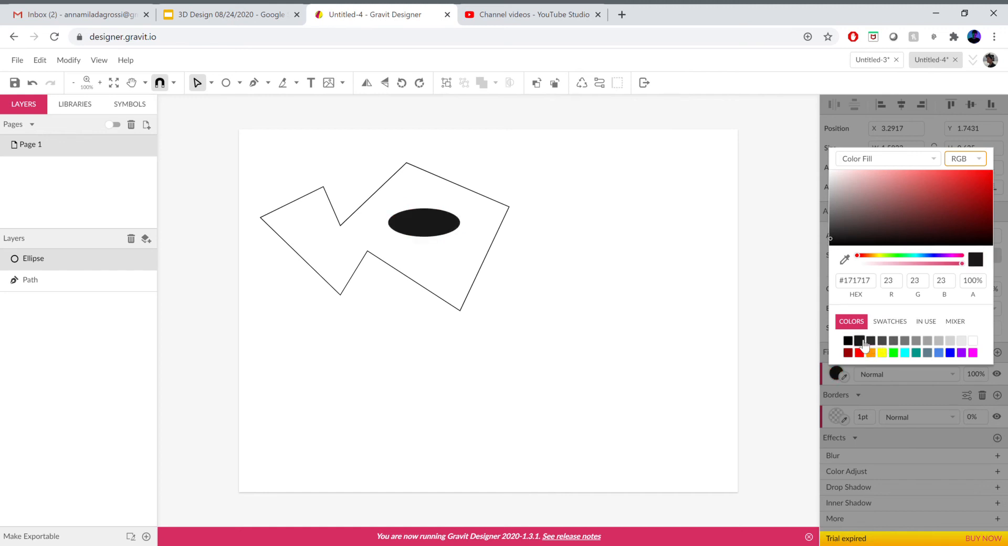
click(839, 373)
Step: Set the ellipse's fill opacity to 0% and its border opacity to 100%
click(983, 377)
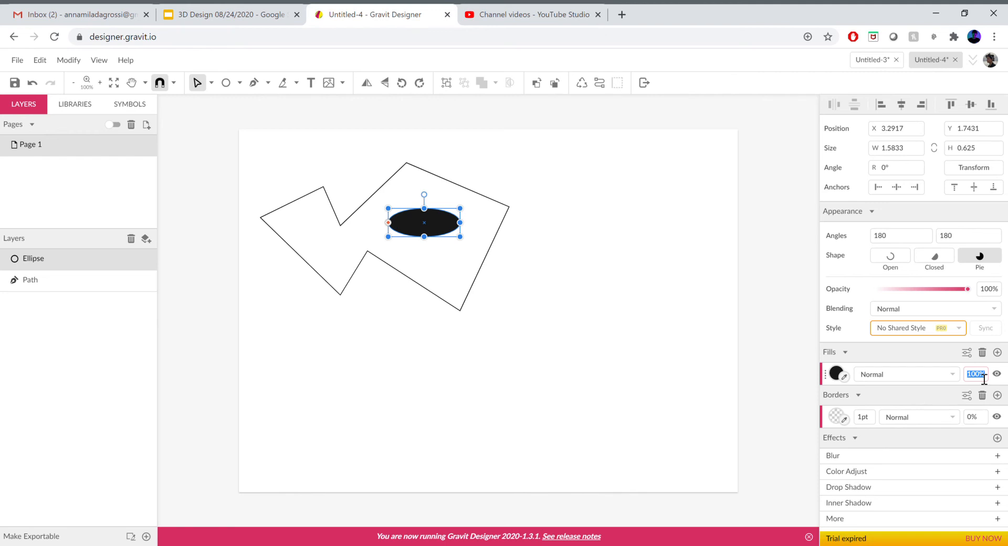
text(0)
key(Return)
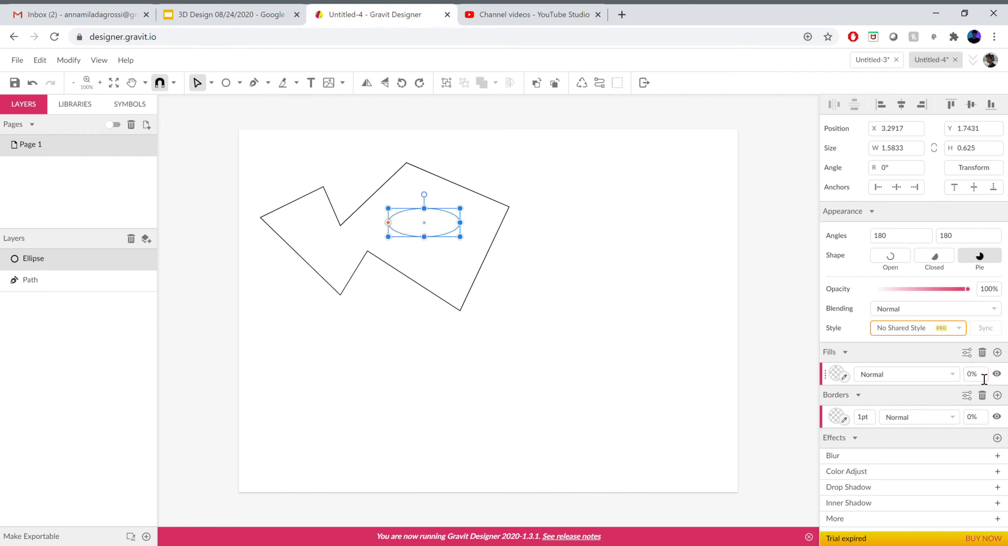
click(980, 419)
text(100)
key(Return)
Step: Try a 10 pt border width on the ellipse and set it back to 1 pt
click(875, 420)
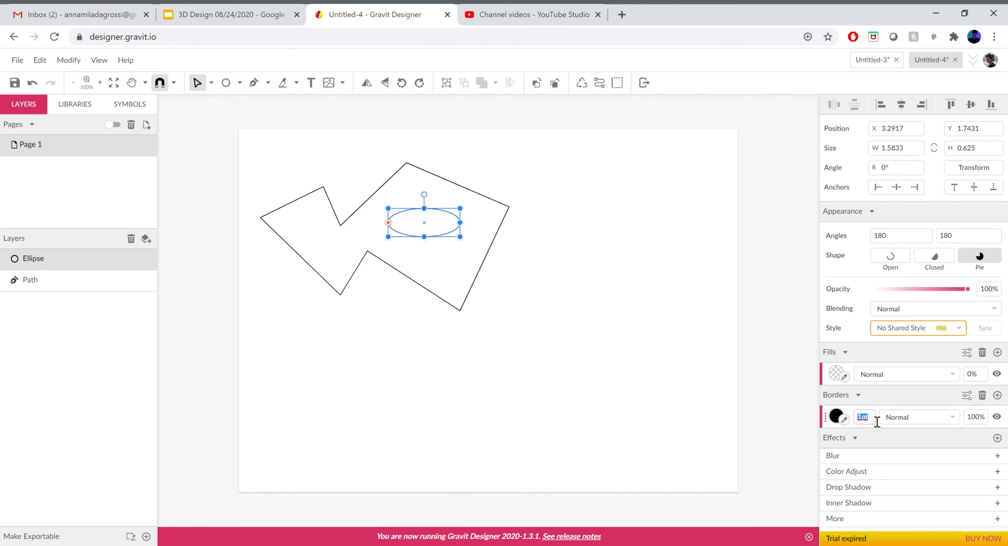
text(10)
key(Return)
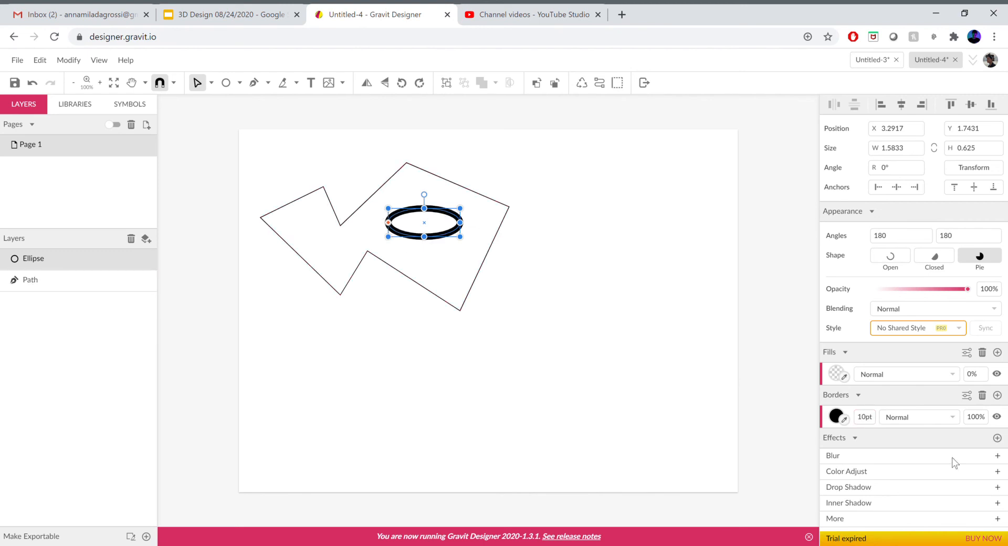
click(865, 418)
text(1)
key(Return)
click(672, 359)
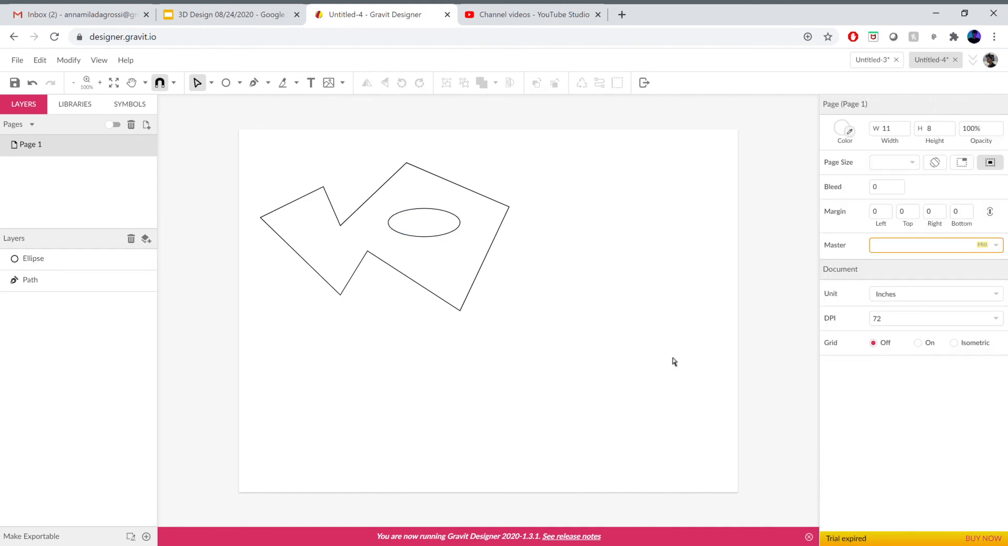
Step: Examine the ellipse's border colour options and its advanced border settings
click(441, 239)
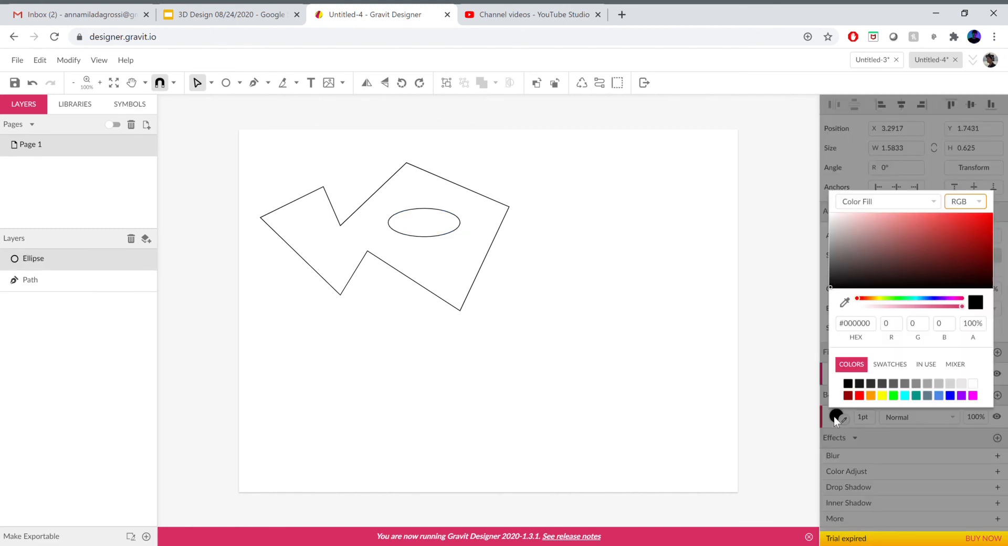
click(981, 428)
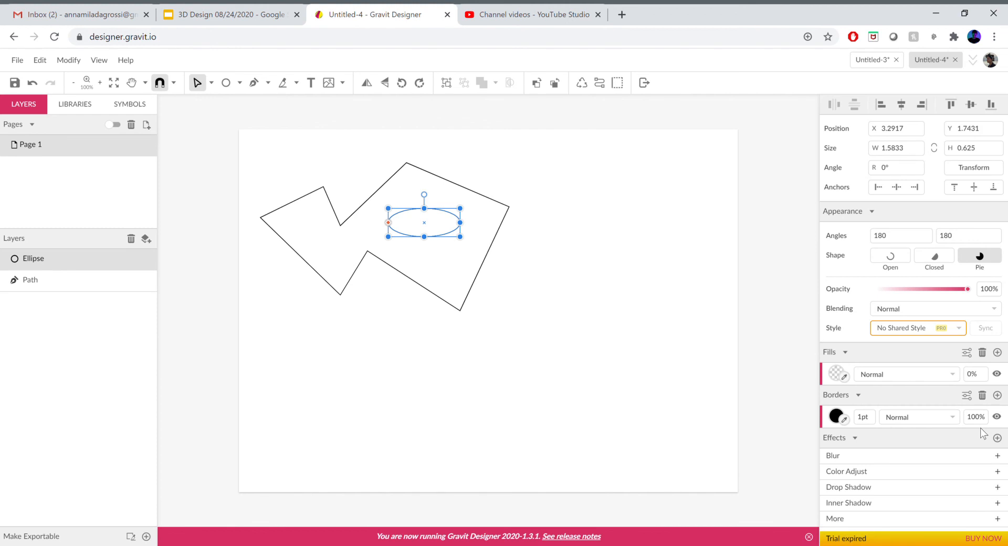
click(966, 396)
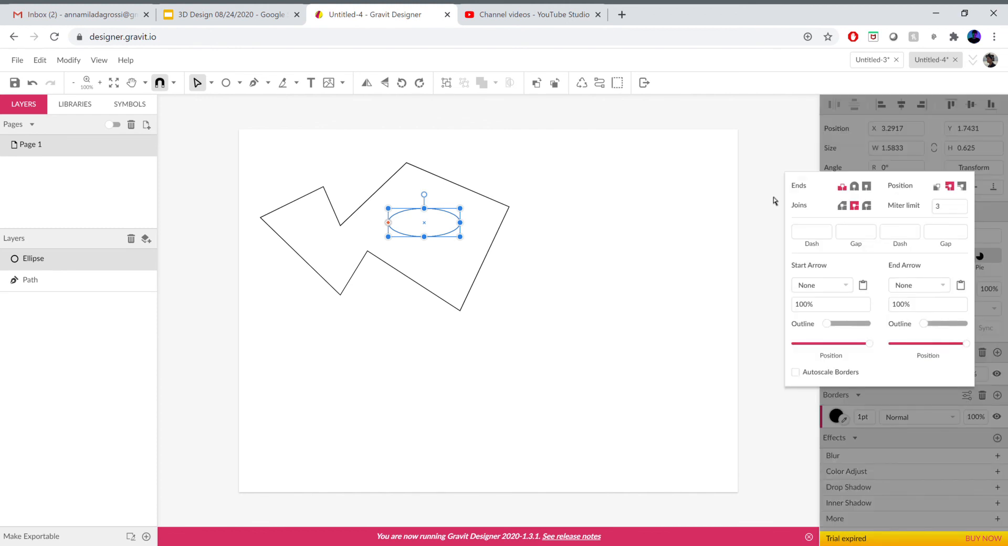
click(555, 243)
Step: Set the angular path's border width to 10 pt
scroll(555, 242, up, 3)
scroll(556, 243, up, 1)
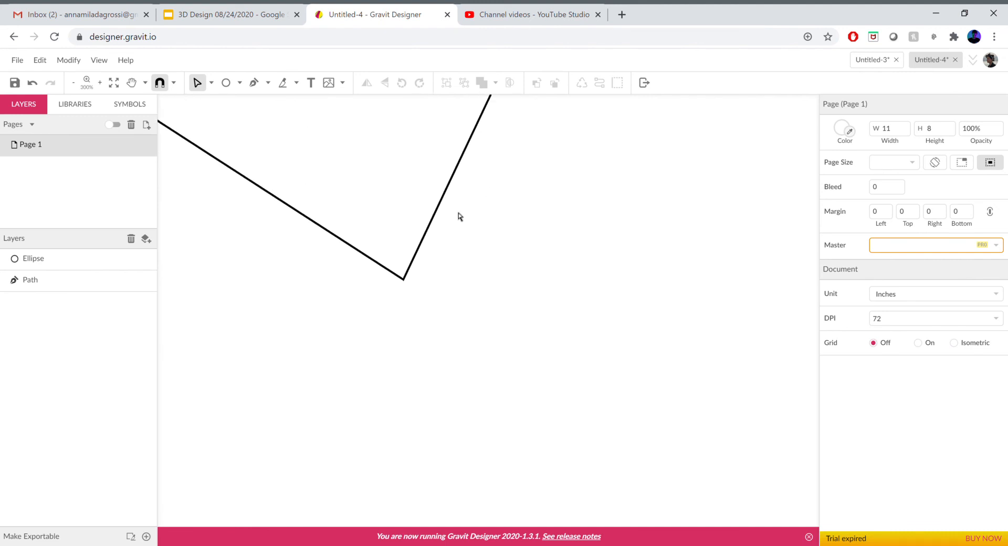
click(443, 204)
click(211, 82)
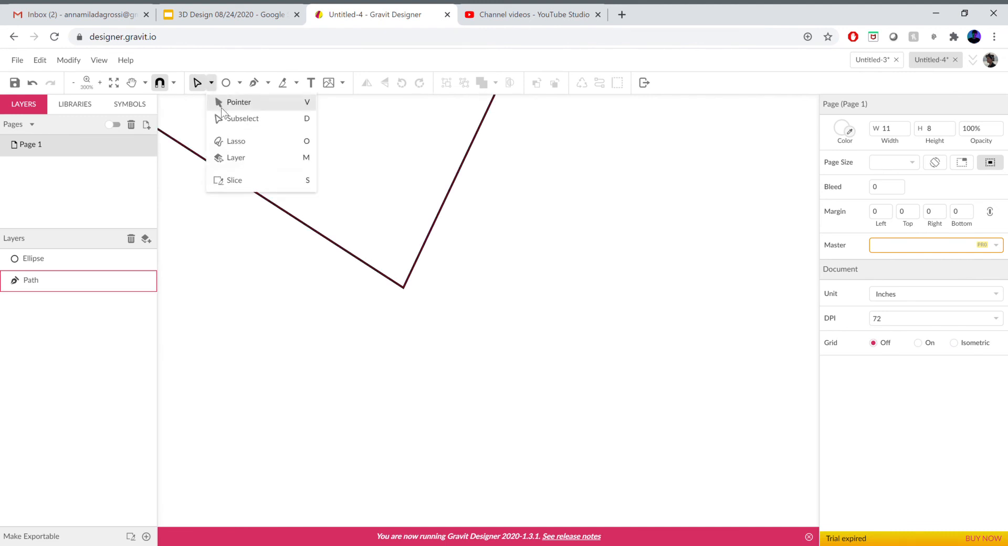
click(222, 109)
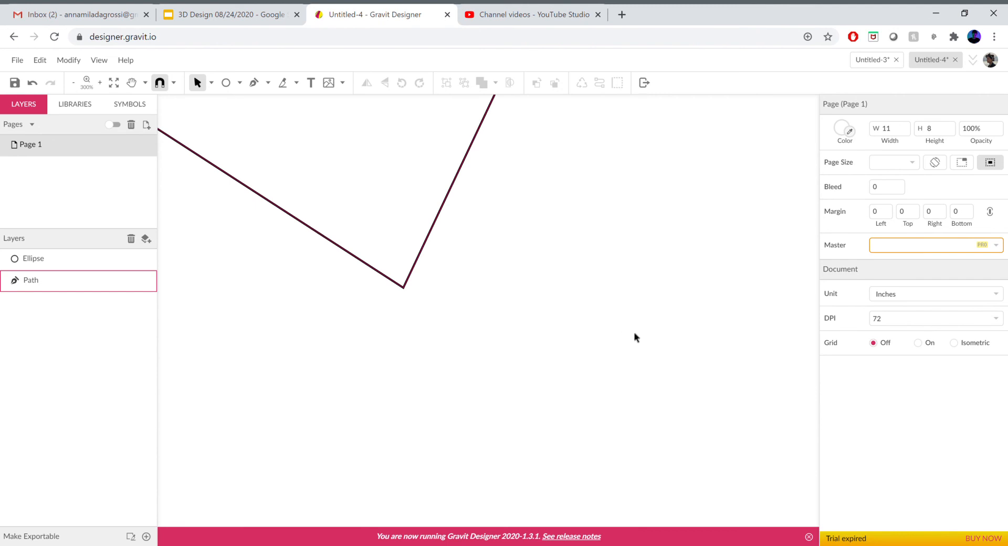
click(870, 394)
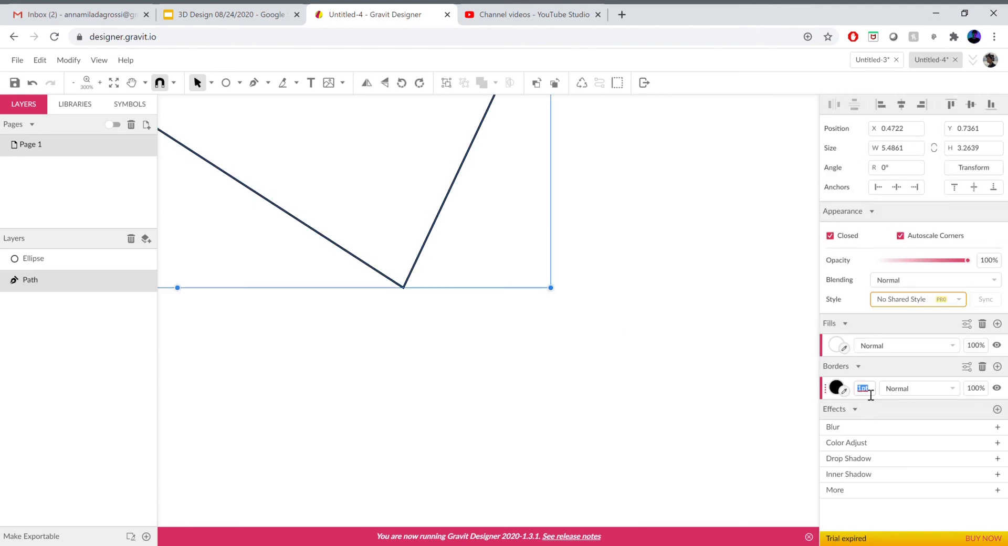
text(10)
key(Return)
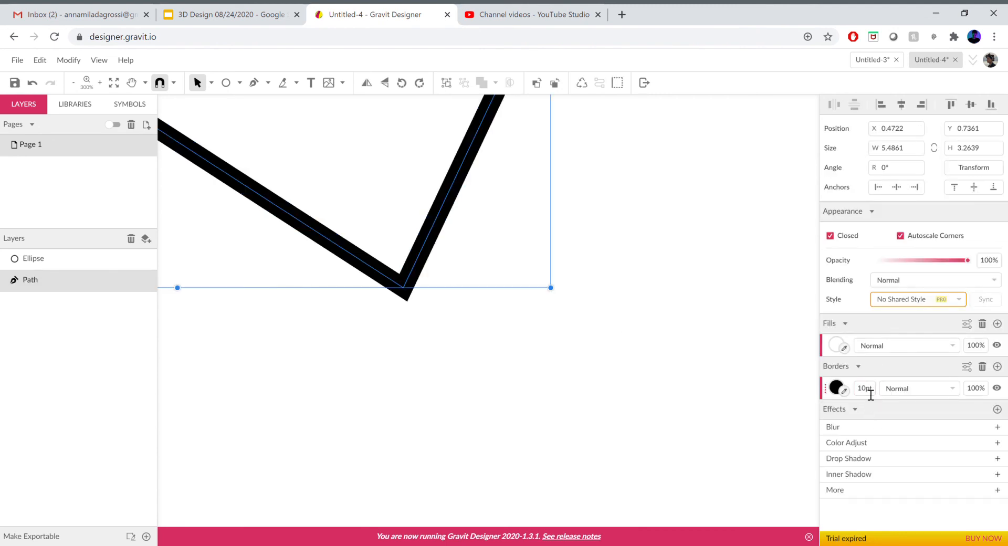
Step: Give the path's border round ends, try bevel joins, and settle on round joins
click(966, 368)
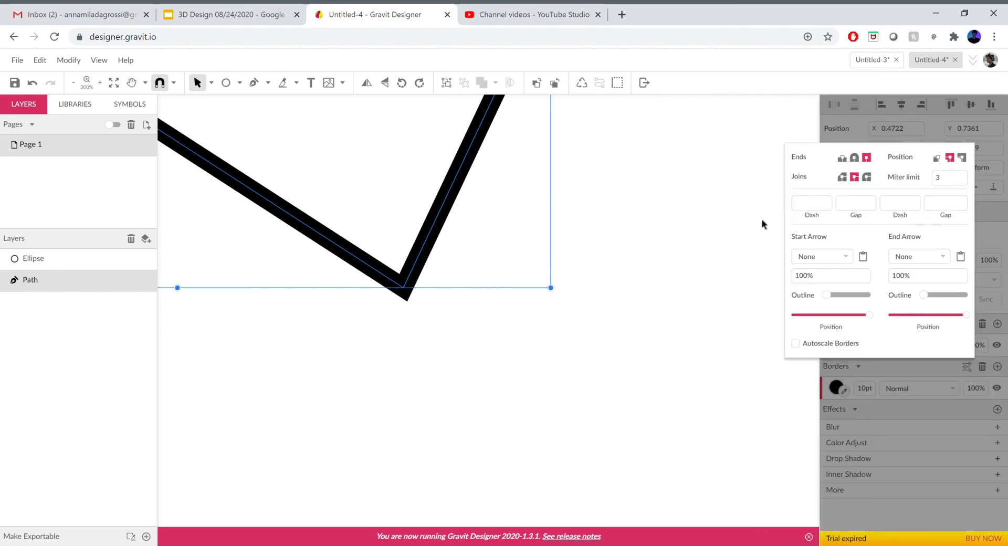
click(857, 158)
click(842, 177)
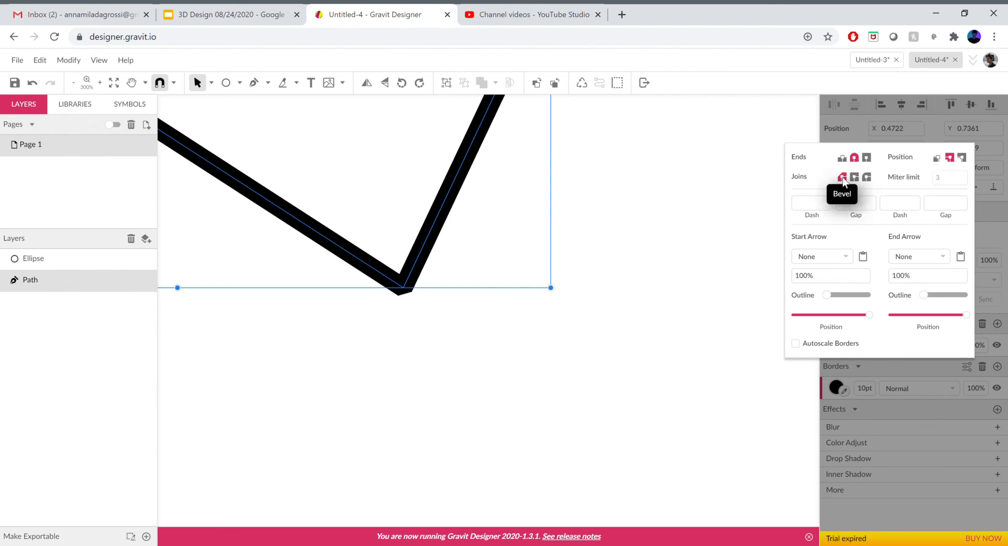
click(867, 178)
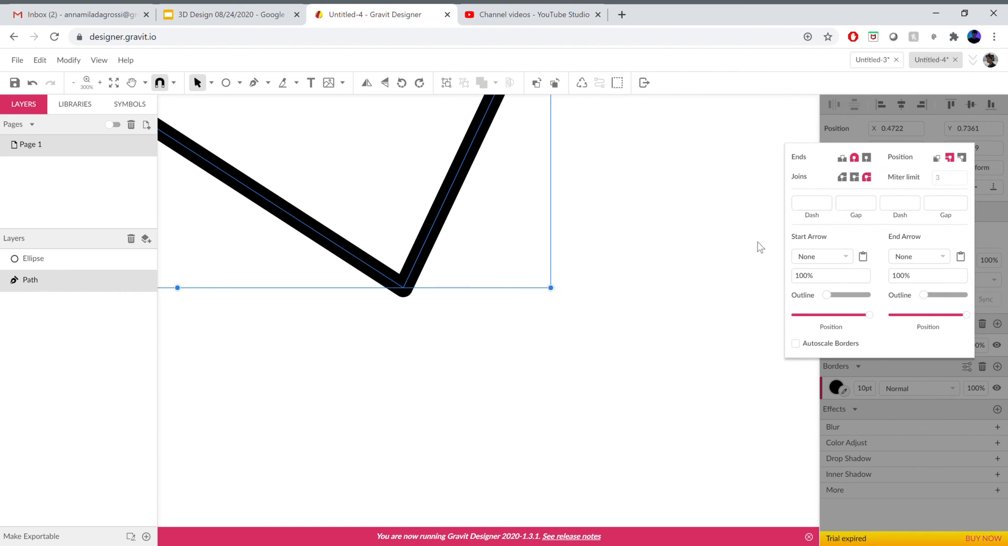
click(617, 305)
key(ctrl+minus)
key(ctrl+minus)
key(ctrl+minus)
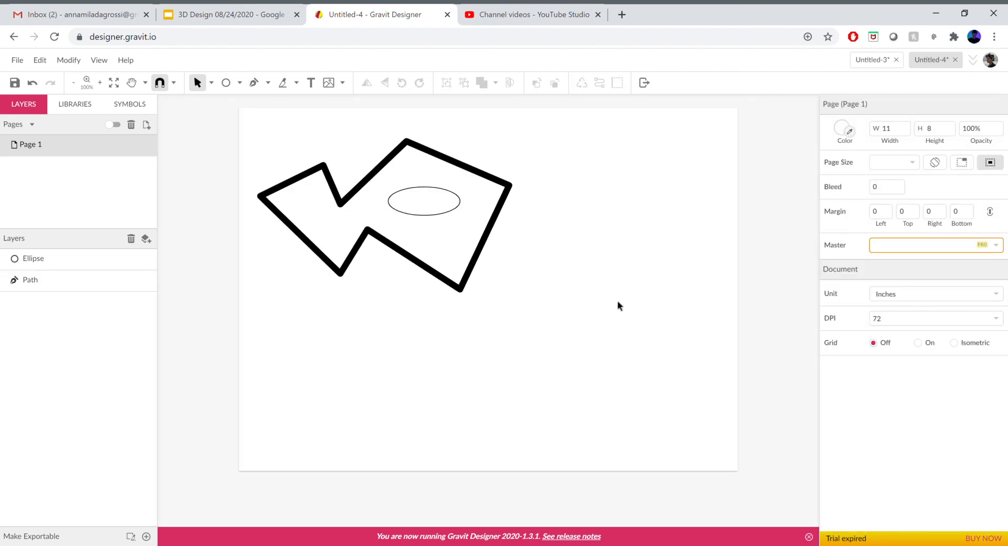